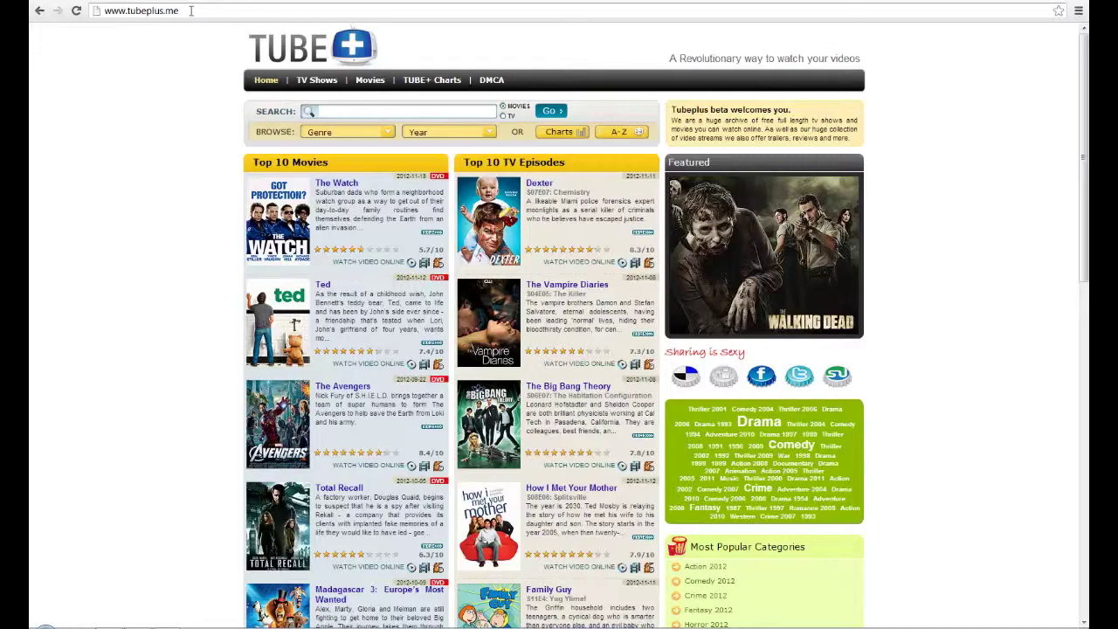
Browse from the home page to the Movies listing and open the Ted (2012) watch page
left_click_drag(191, 10, 110, 10)
left_click(188, 11)
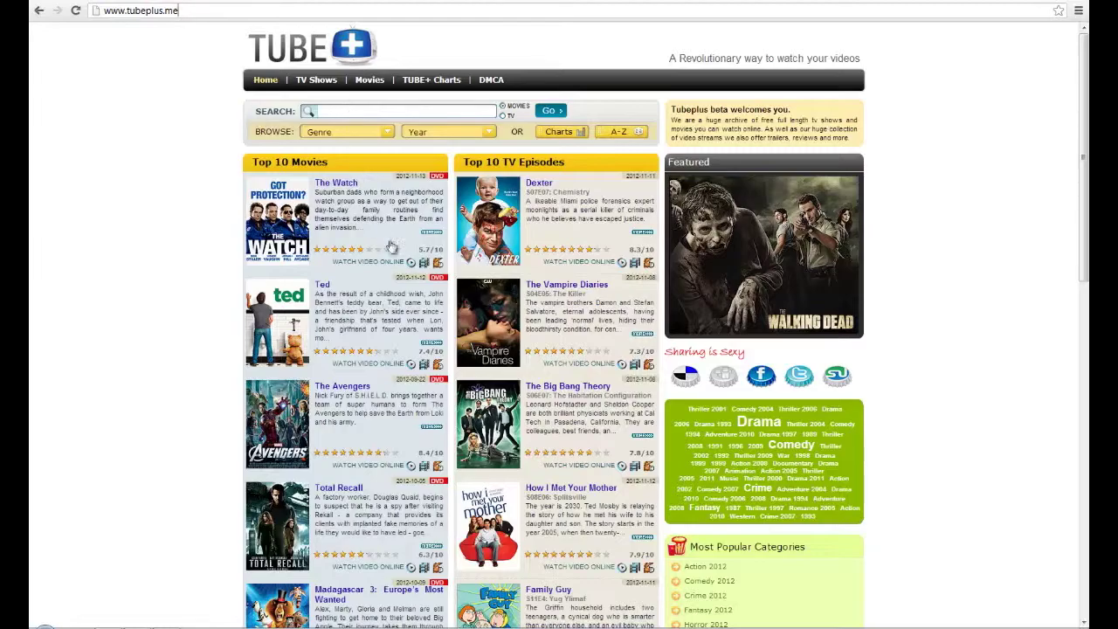
scroll(454, 297, "down", 1)
scroll(454, 297, "down", 3)
scroll(337, 26, "up", 5)
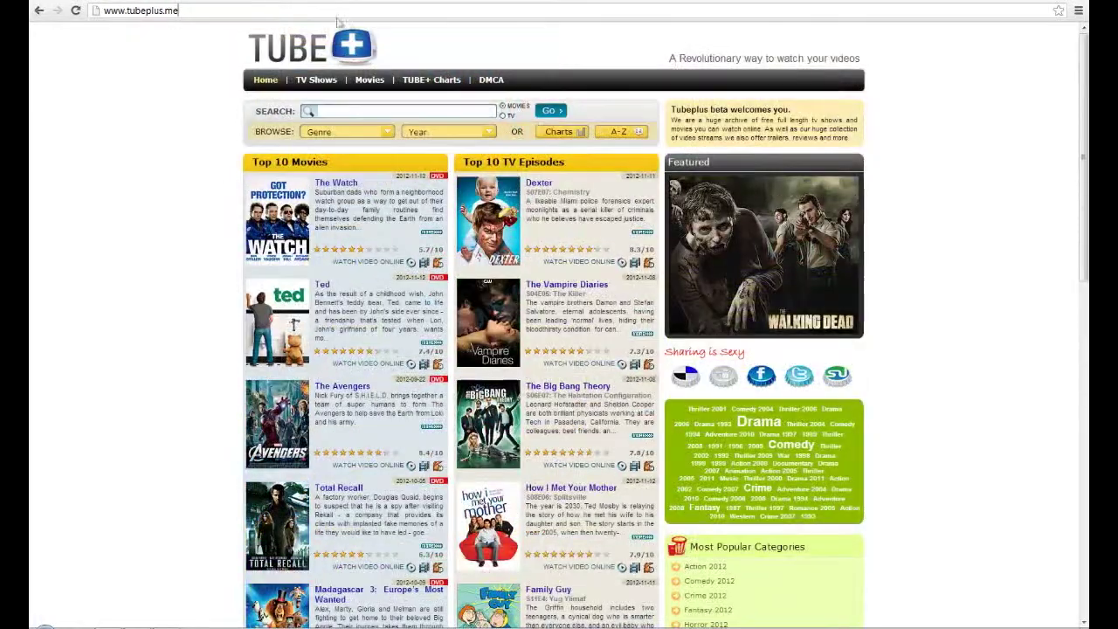
left_click(205, 10)
scroll(734, 369, "down", 3)
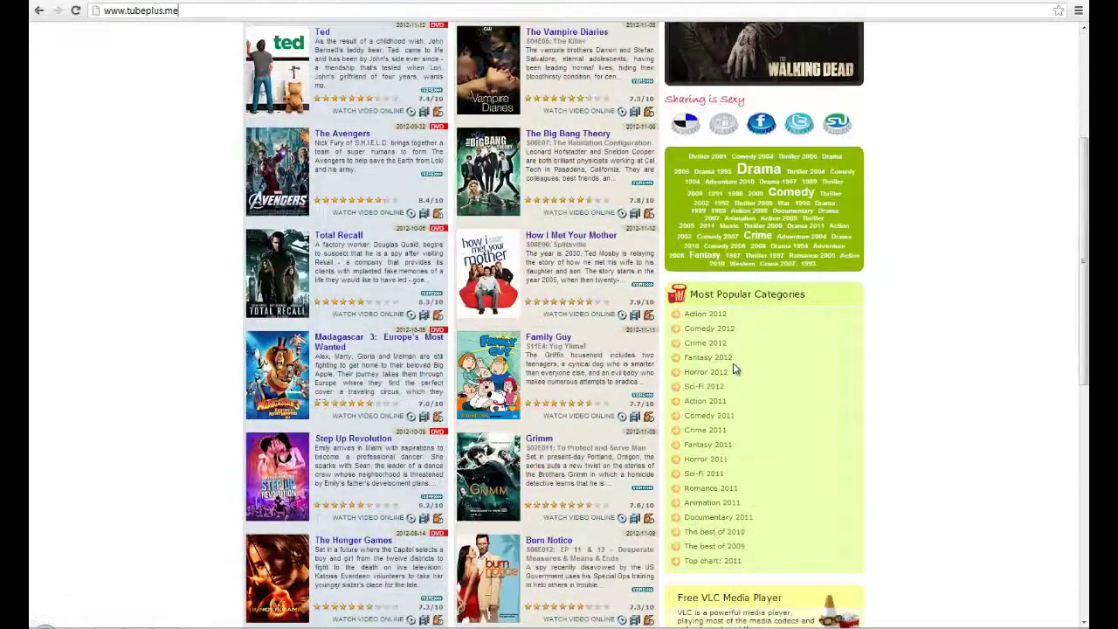
scroll(733, 368, "up", 3)
scroll(725, 370, "down", 1)
scroll(716, 371, "down", 2)
scroll(709, 371, "down", 1)
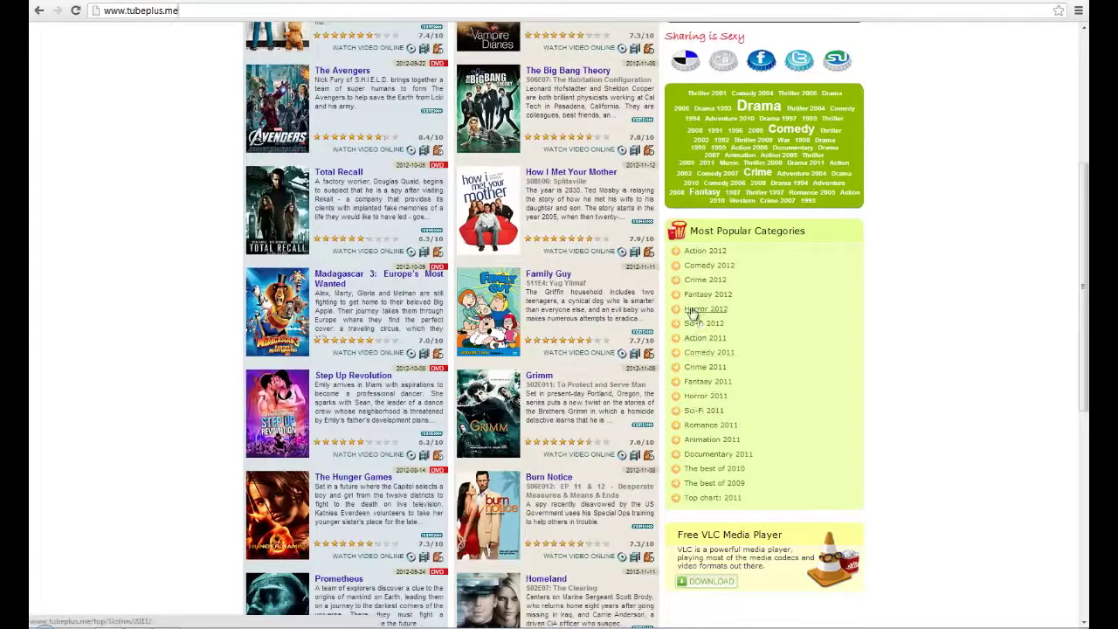
scroll(690, 312, "up", 2)
scroll(523, 262, "up", 2)
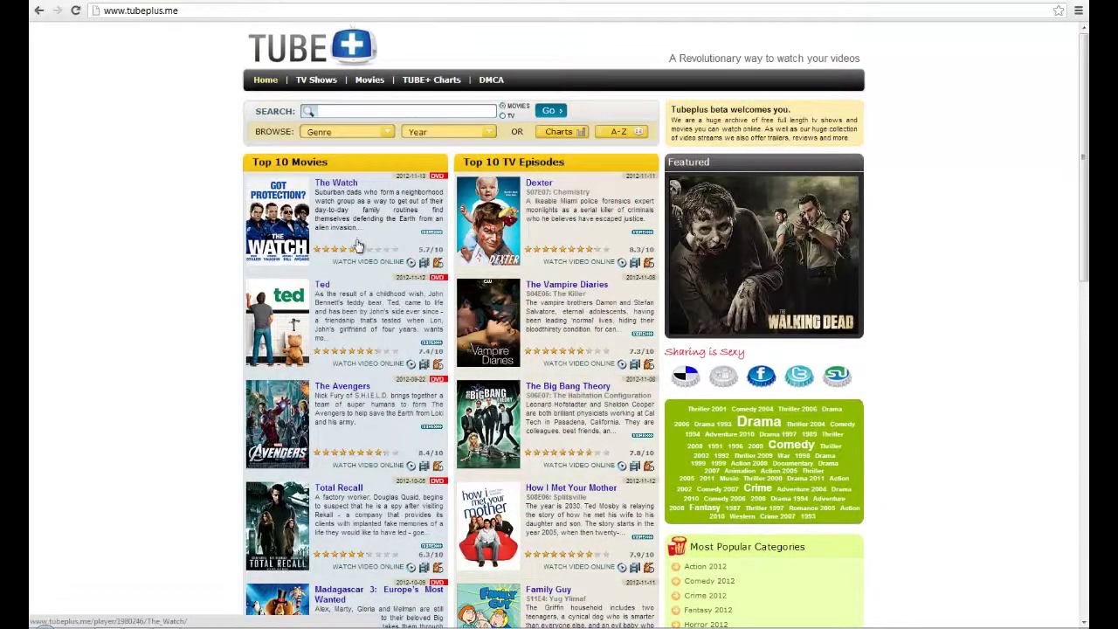
left_click(368, 81)
scroll(366, 102, "down", 2)
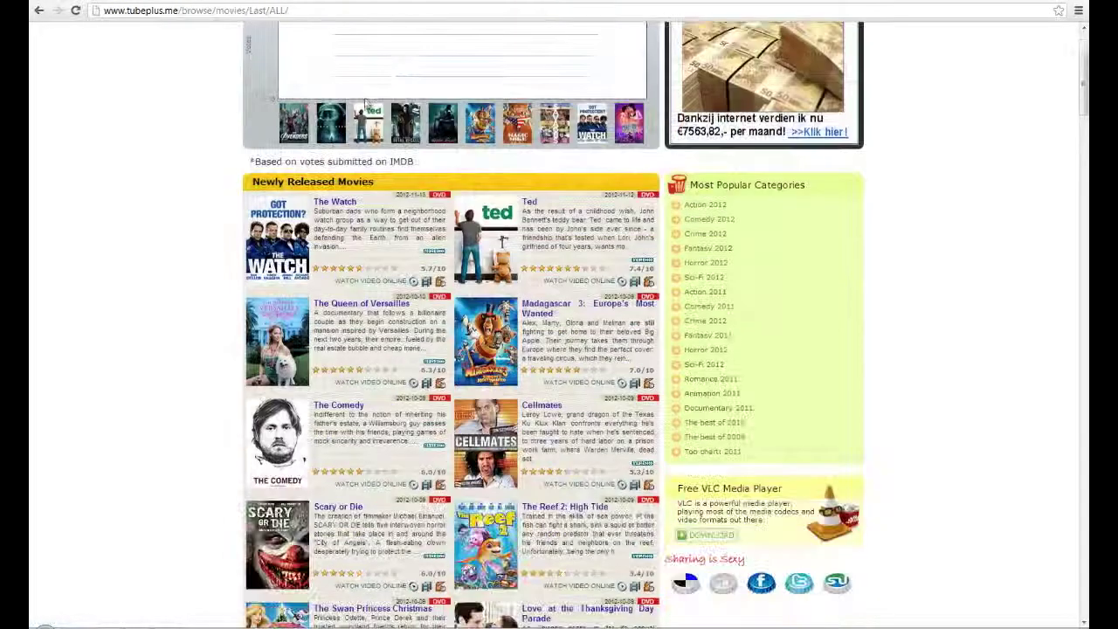
scroll(436, 262, "down", 2)
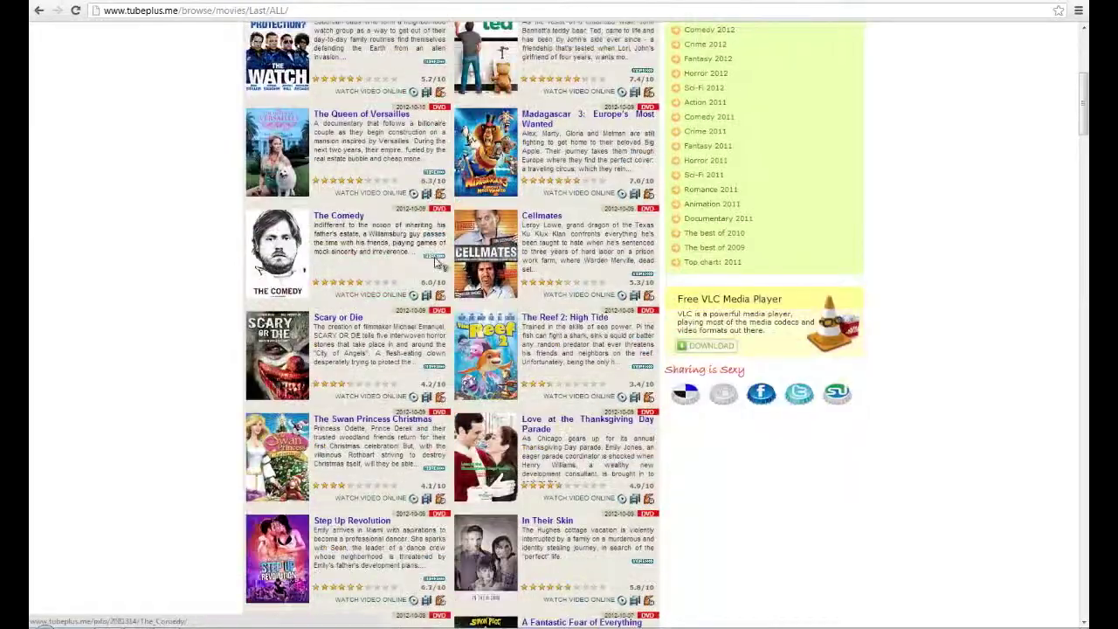
scroll(437, 262, "down", 3)
scroll(437, 262, "down", 4)
scroll(436, 262, "up", 4)
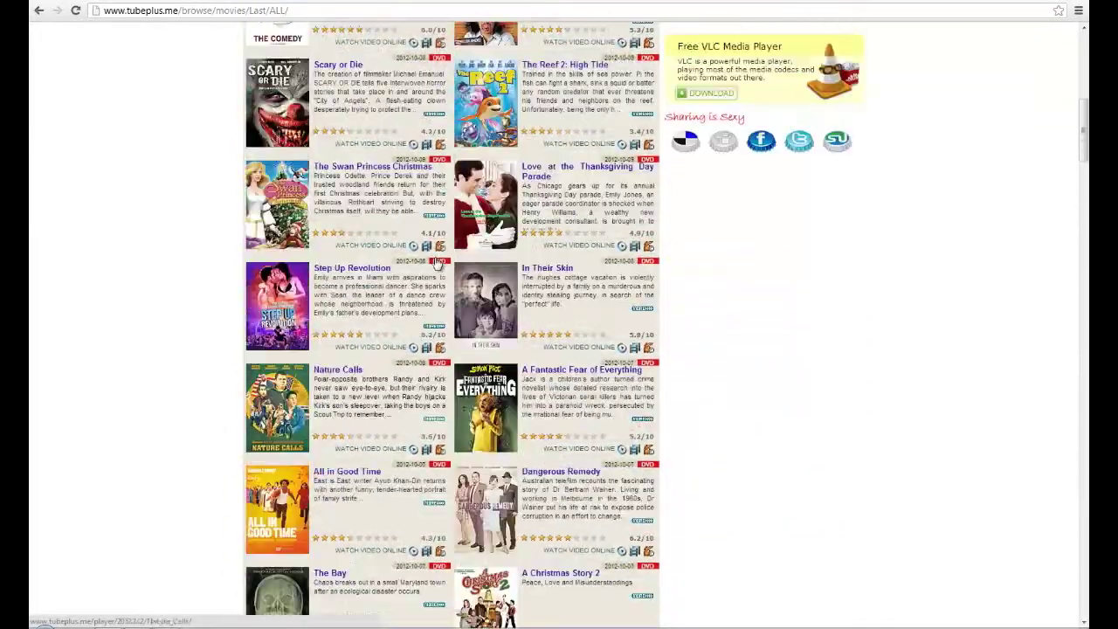
scroll(436, 264, "up", 5)
scroll(489, 314, "up", 1)
left_click(561, 342)
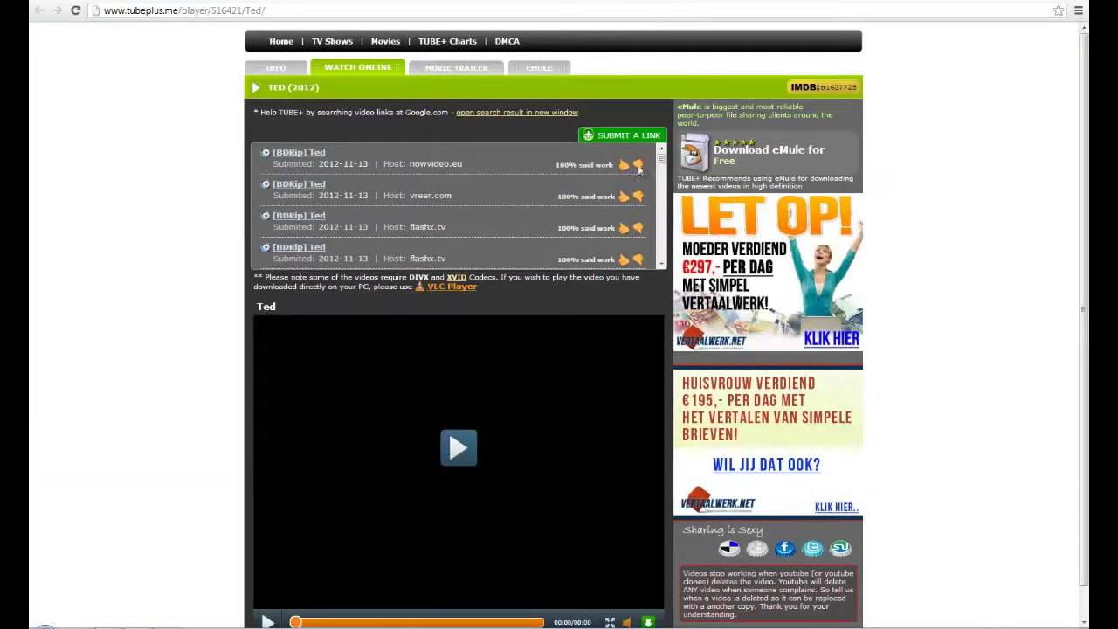
scroll(532, 326, "down", 1)
Play the Ted video in the player and pause it at 00:05
left_click(459, 415)
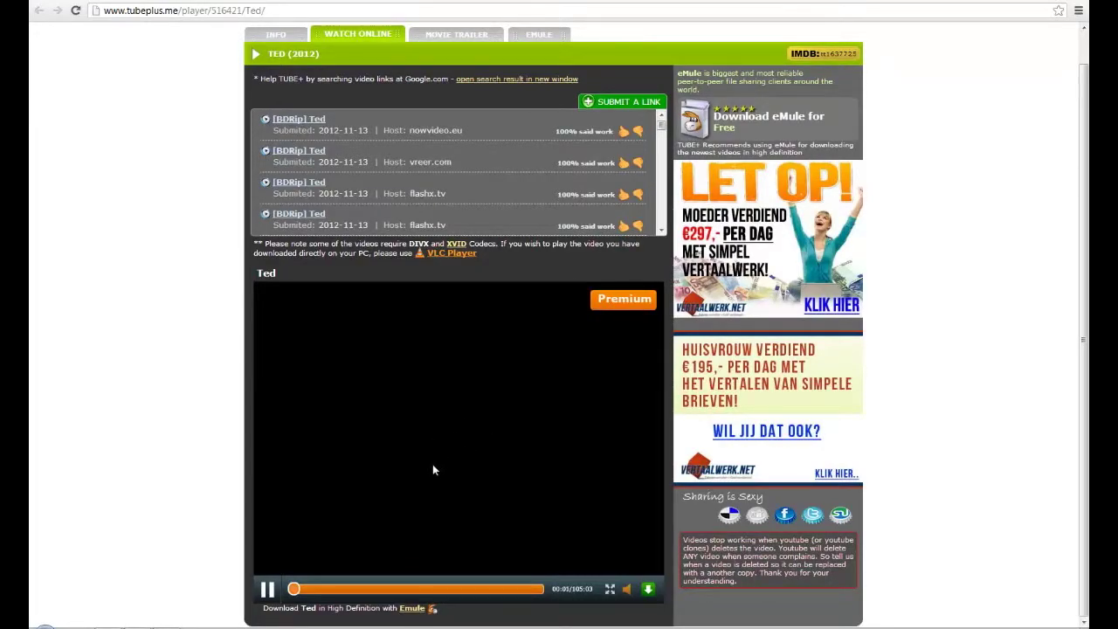
left_click(262, 567)
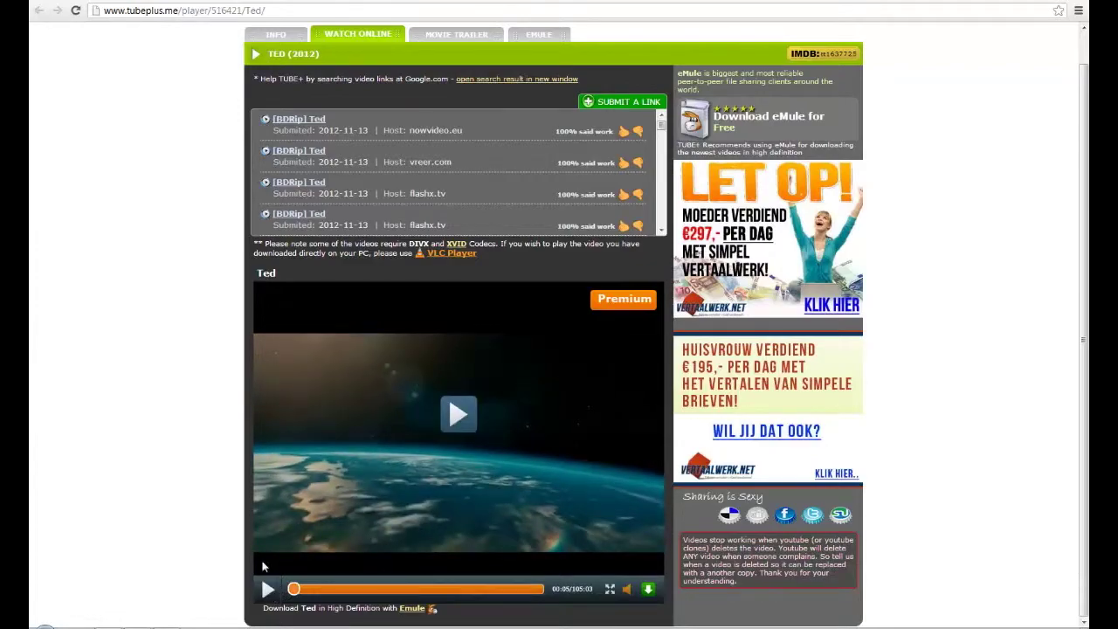
scroll(461, 377, "up", 1)
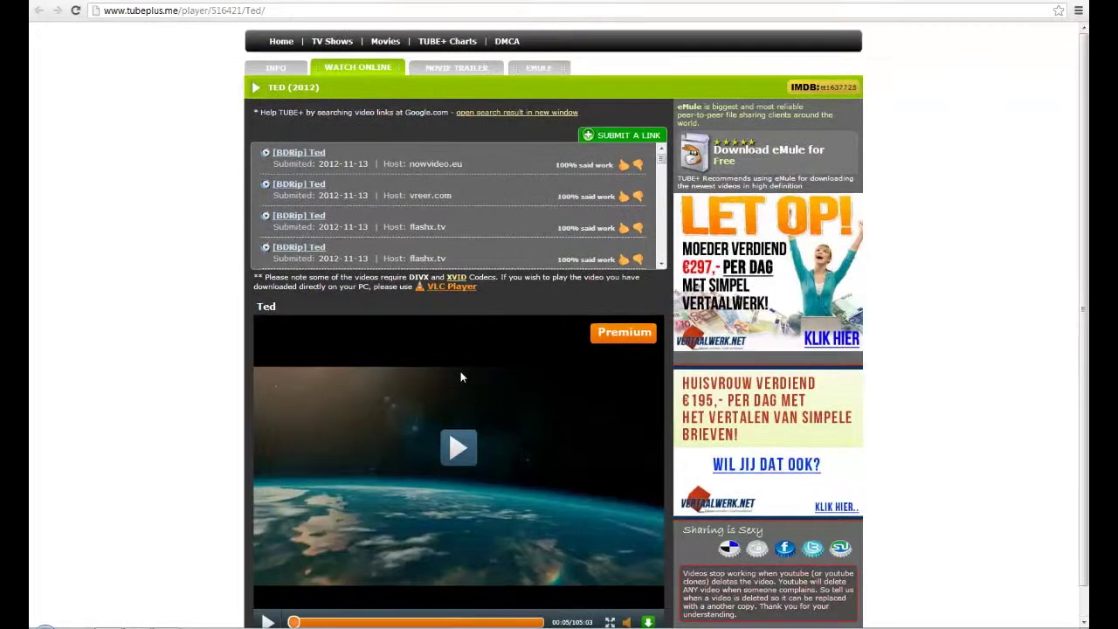
scroll(471, 192, "down", 1)
scroll(482, 163, "up", 1)
scroll(314, 192, "down", 1)
scroll(314, 193, "down", 2)
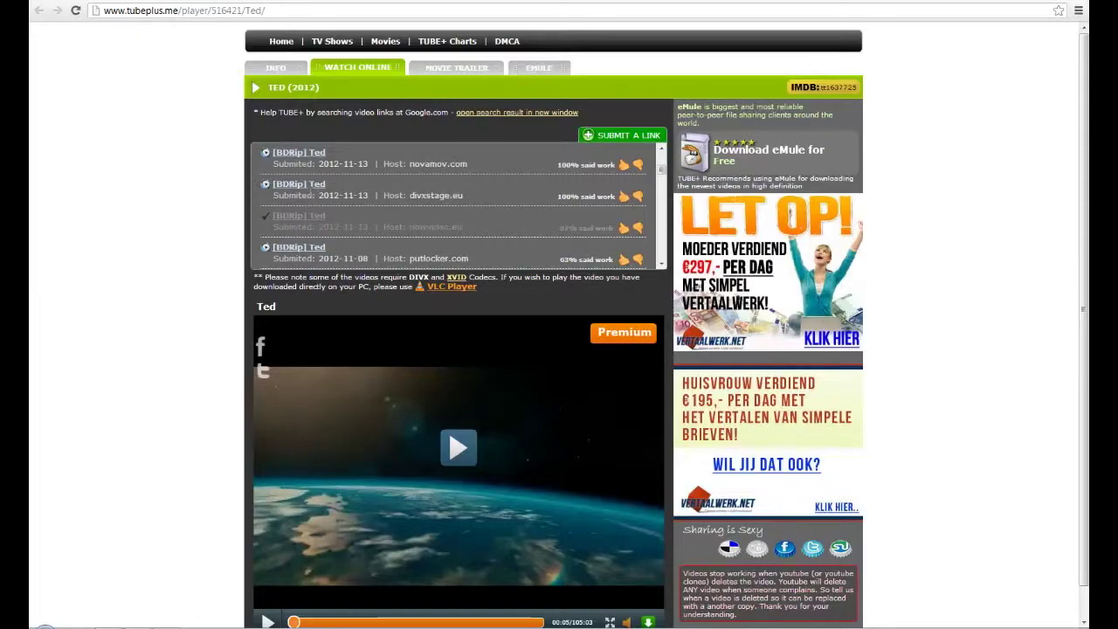
scroll(359, 188, "down", 2)
scroll(359, 188, "down", 1)
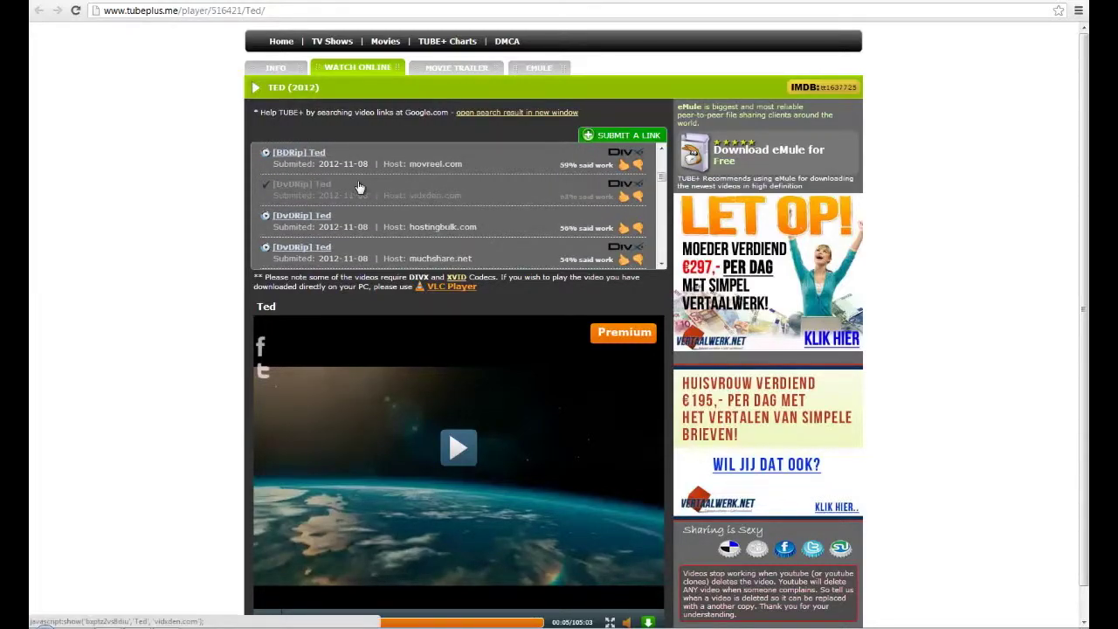
scroll(359, 187, "up", 1)
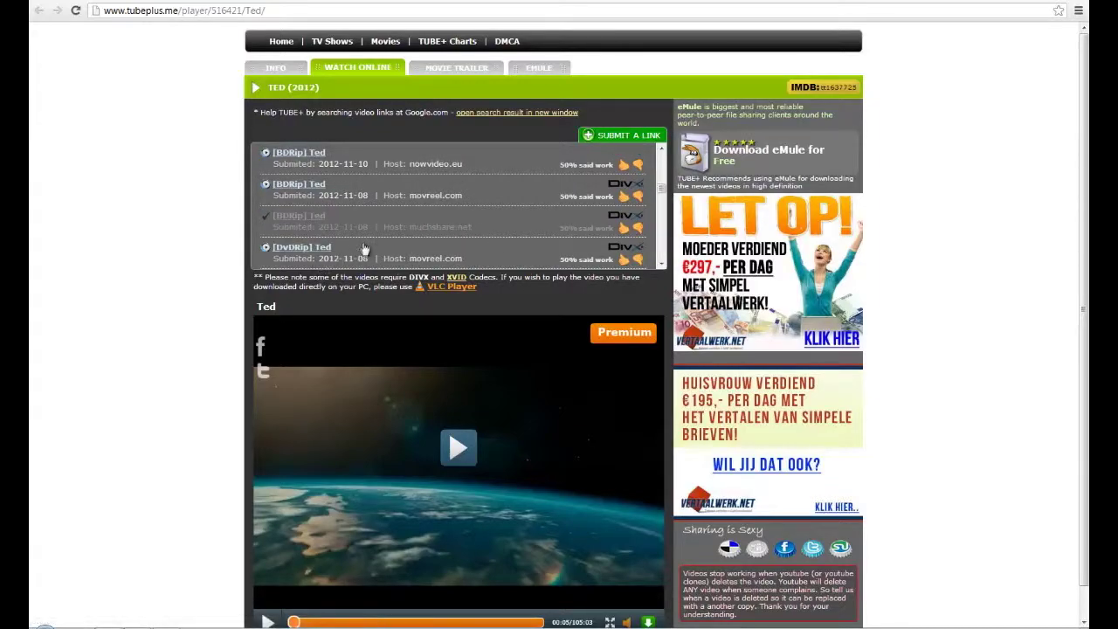
scroll(364, 245, "up", 3)
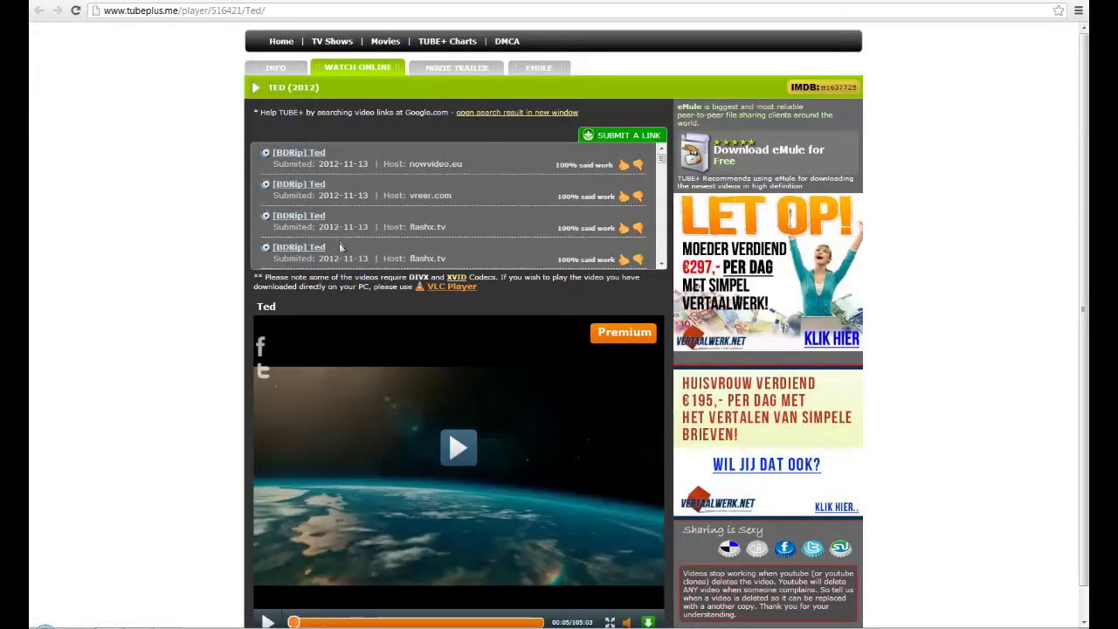
scroll(435, 316, "down", 1)
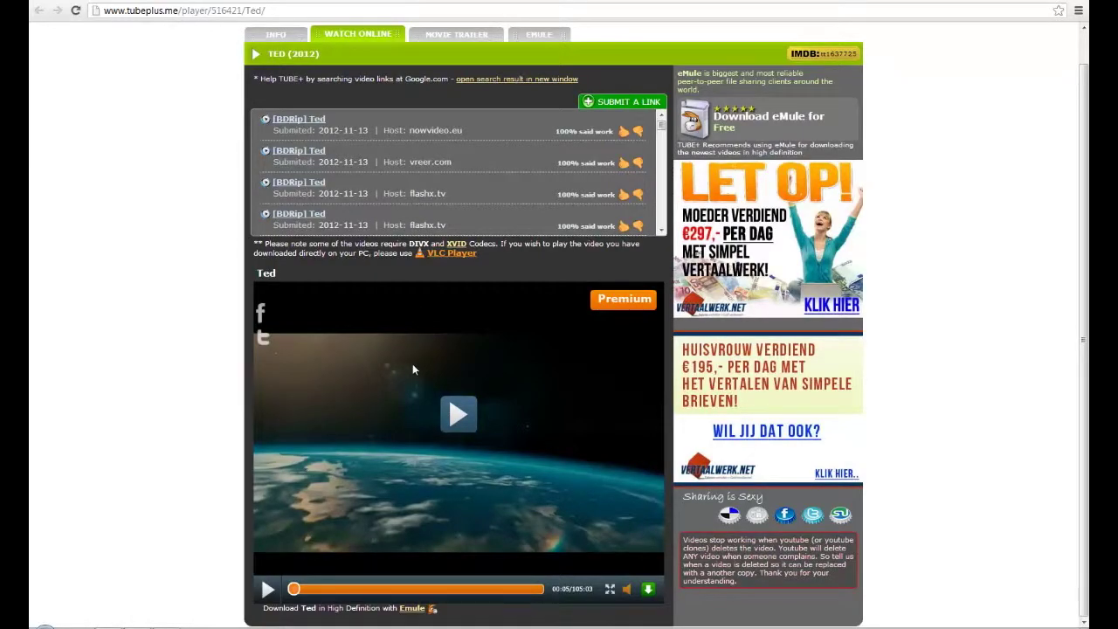